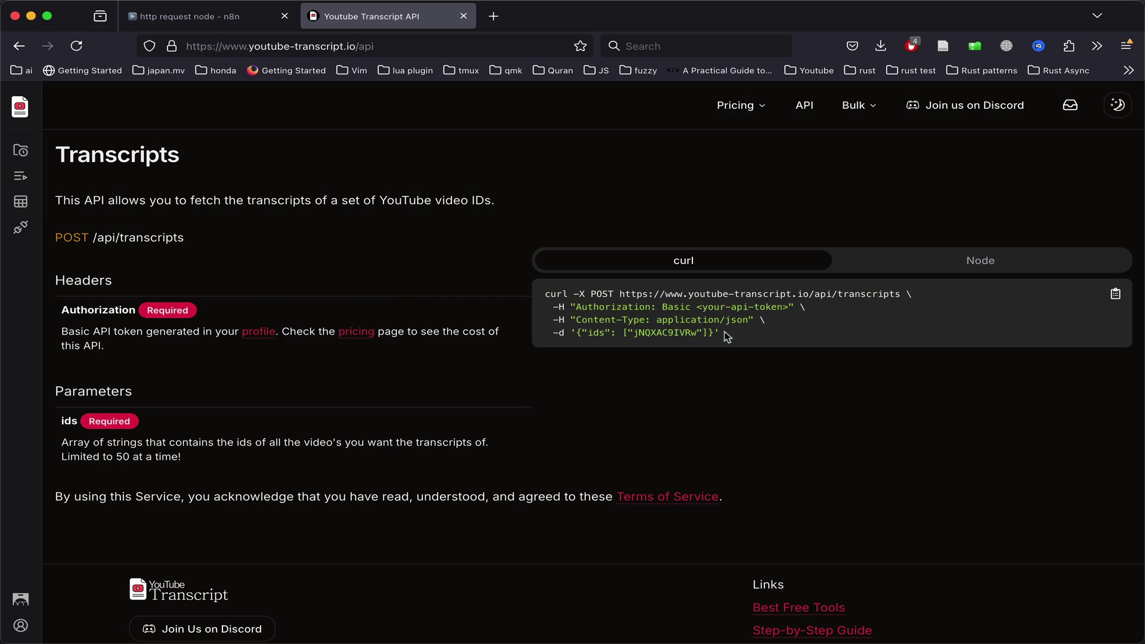
- Copy the YouTube Transcript API's curl example for fetching a video's transcripts
drag(726, 335, 543, 293)
key(super+c)
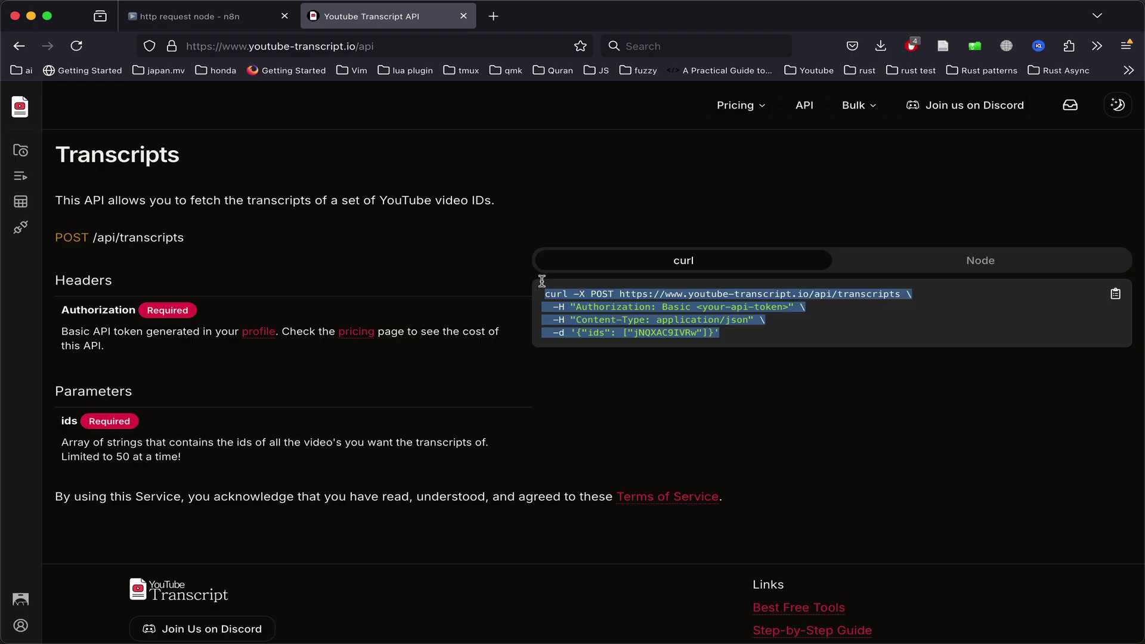
click(552, 205)
- Add an HTTP Request node after the manual trigger and begin a cURL import
click(190, 17)
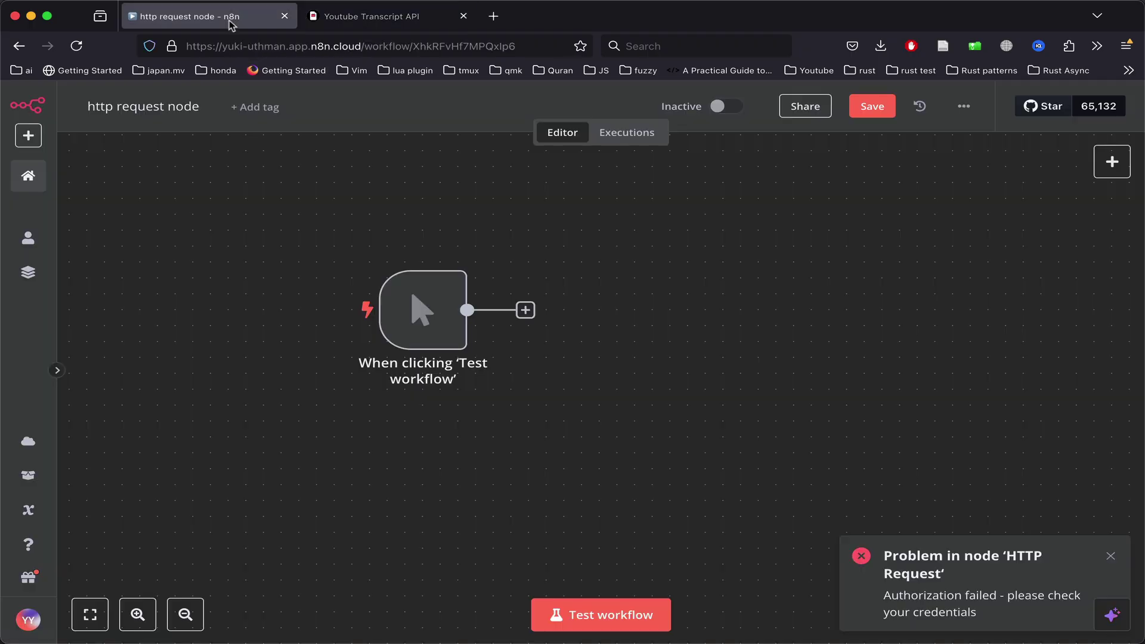
click(525, 312)
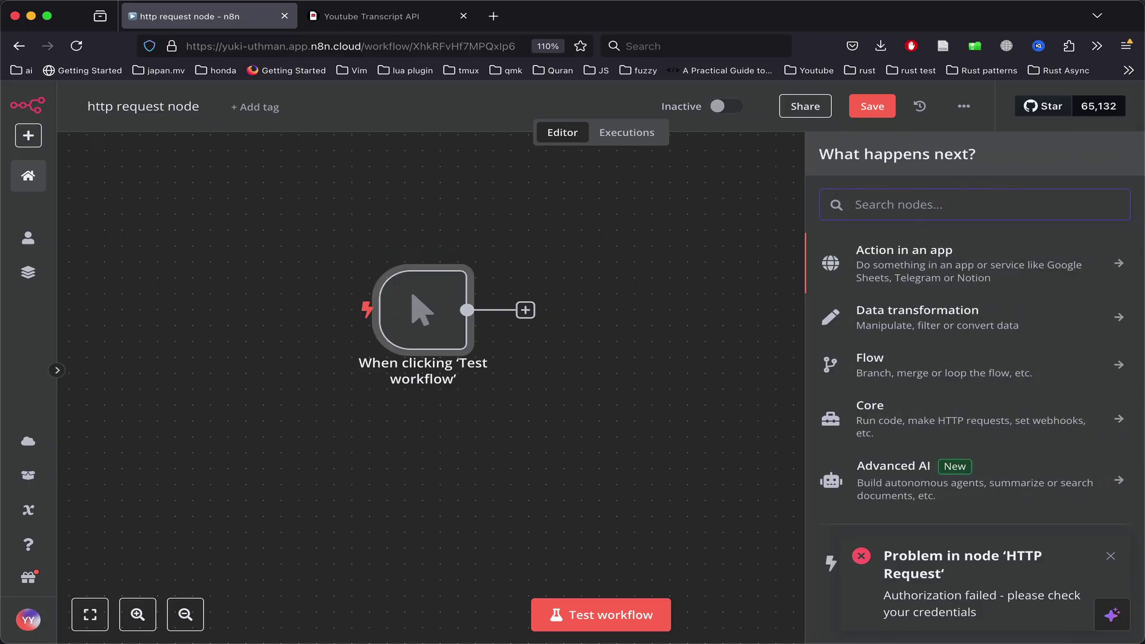
text(http)
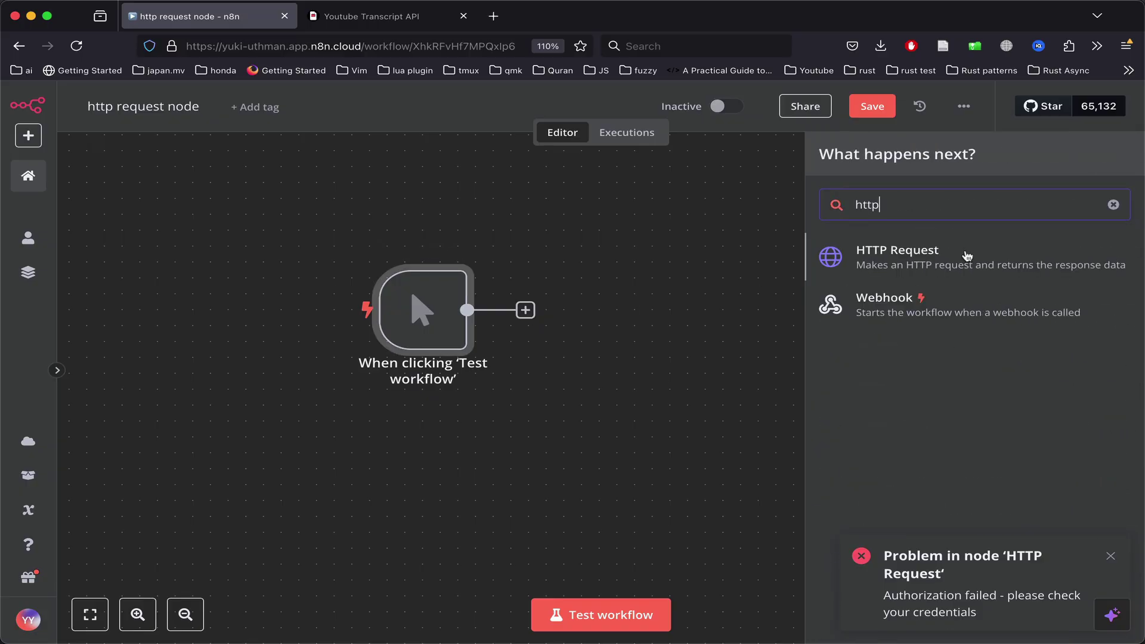
click(968, 257)
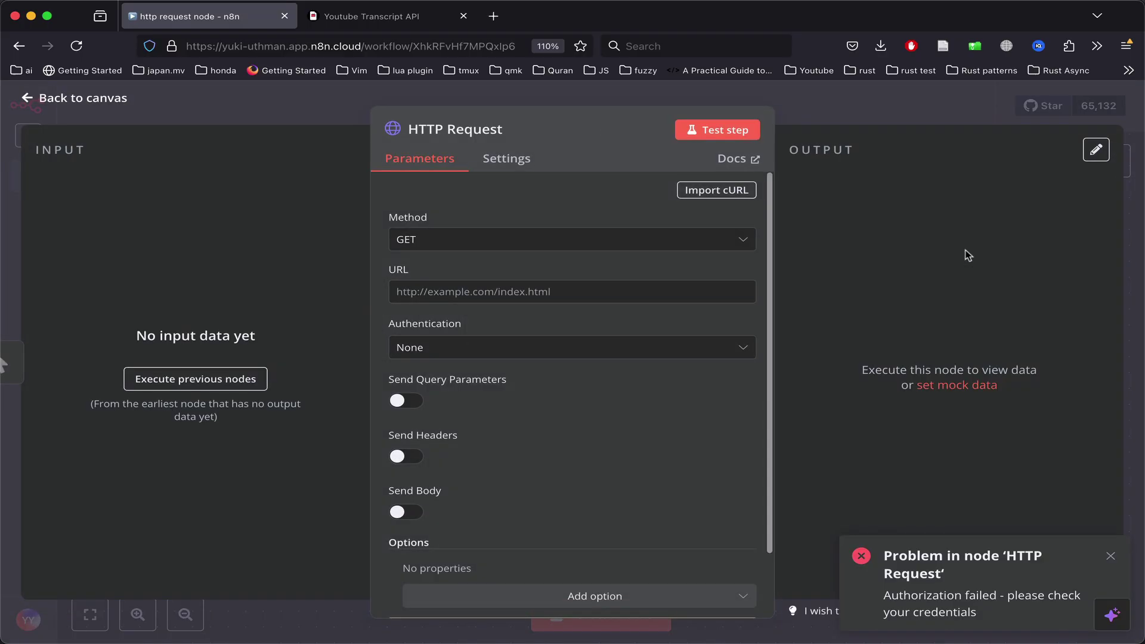
click(717, 190)
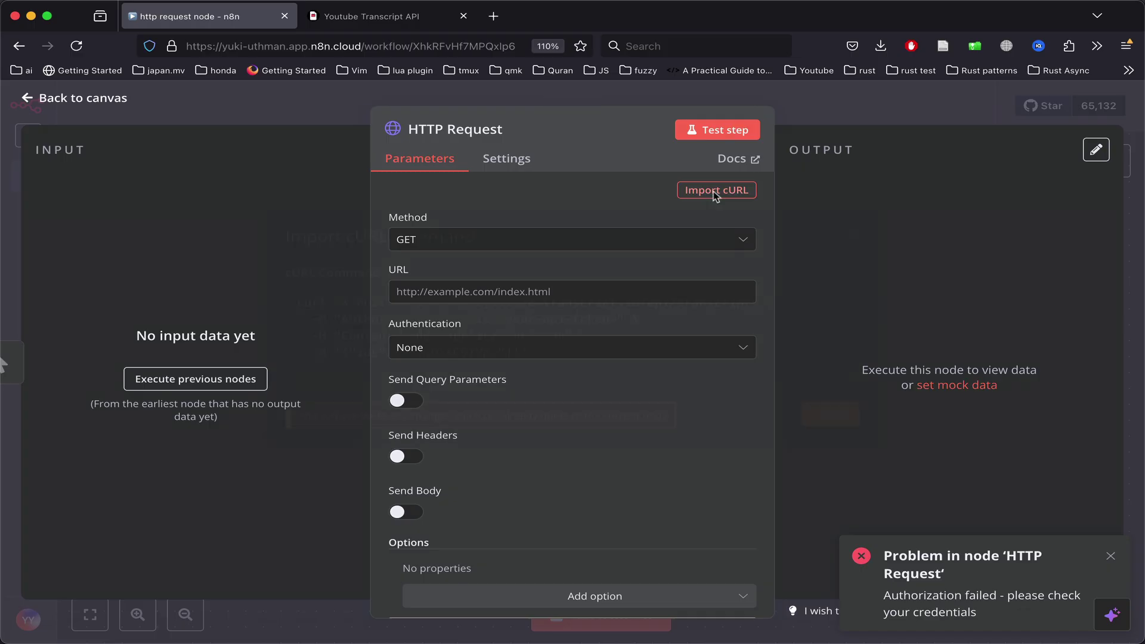
- Replace the prefilled Import cURL text with the copied transcript command and import it
click(715, 192)
key(BackSpace)
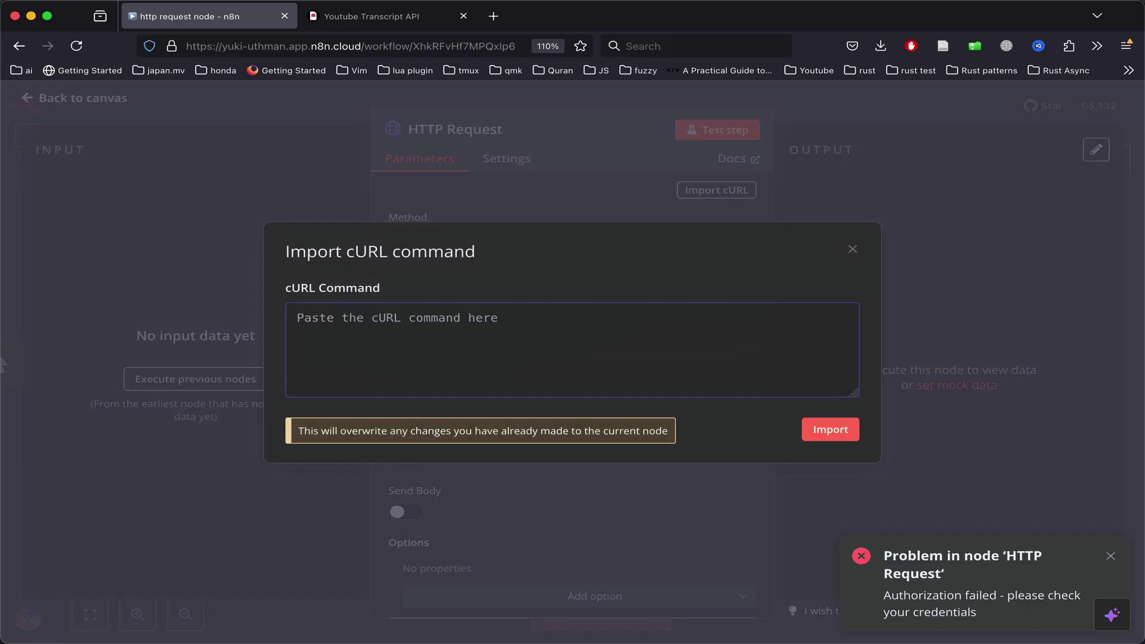
key(super+v)
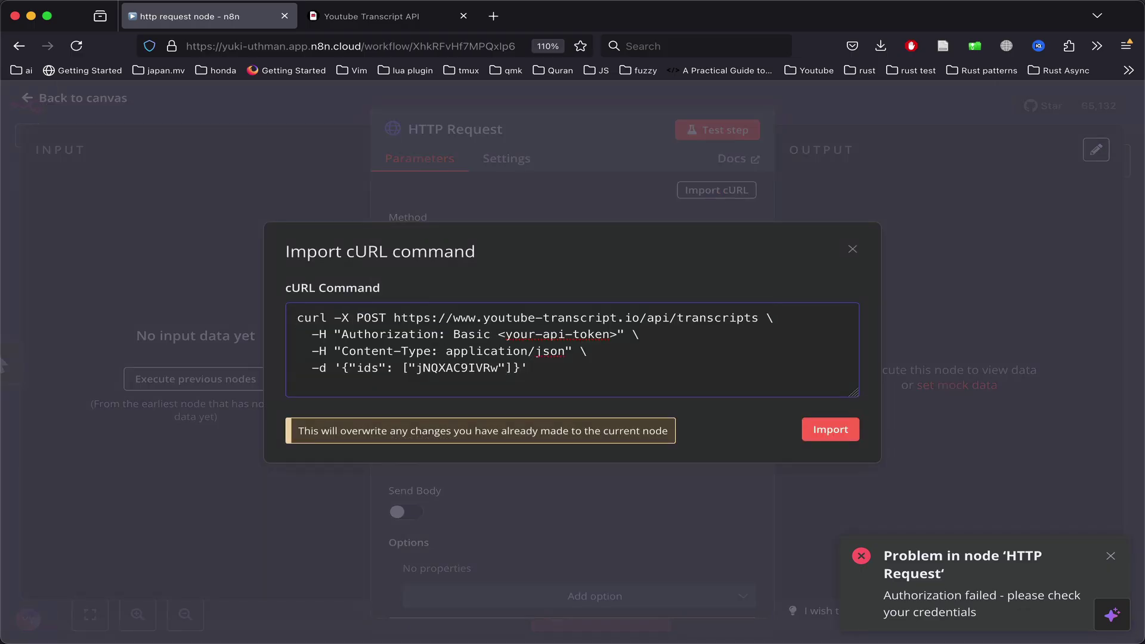
click(831, 430)
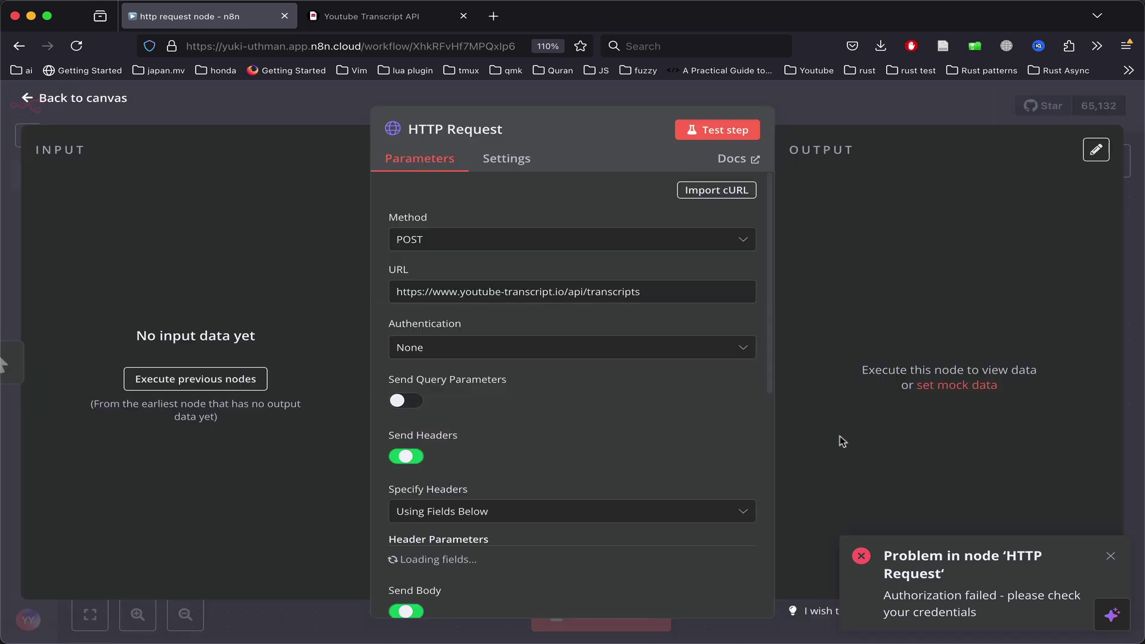
- Dismiss the authorization notice and delete '<your-api-token>' from the Authorization header value
click(1109, 558)
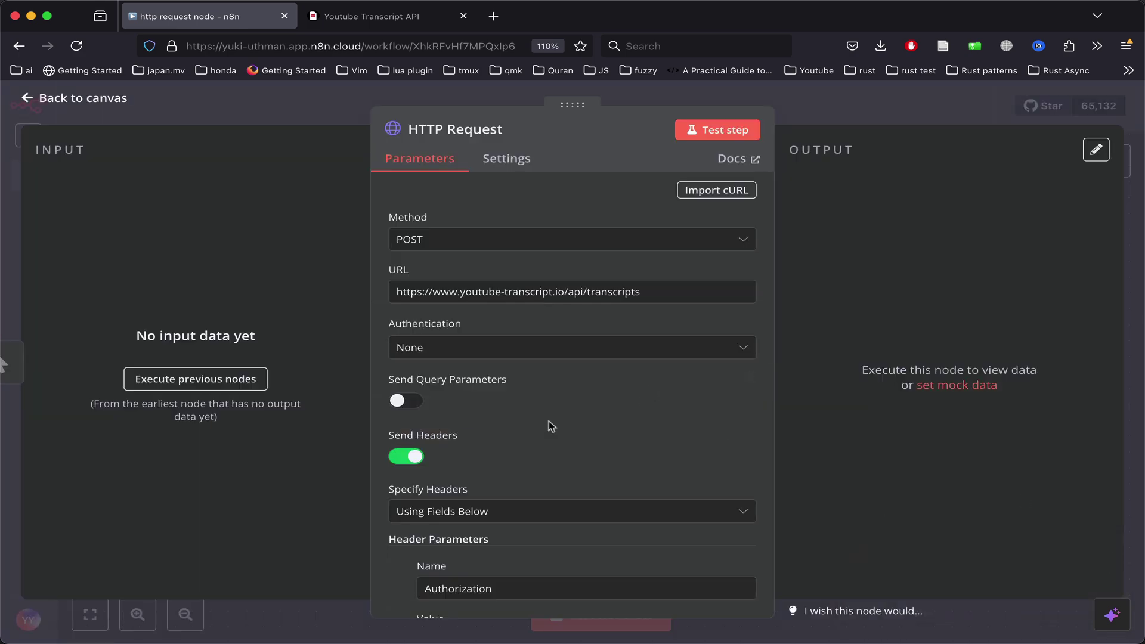
scroll(550, 426, down, 5)
scroll(552, 456, down, 5)
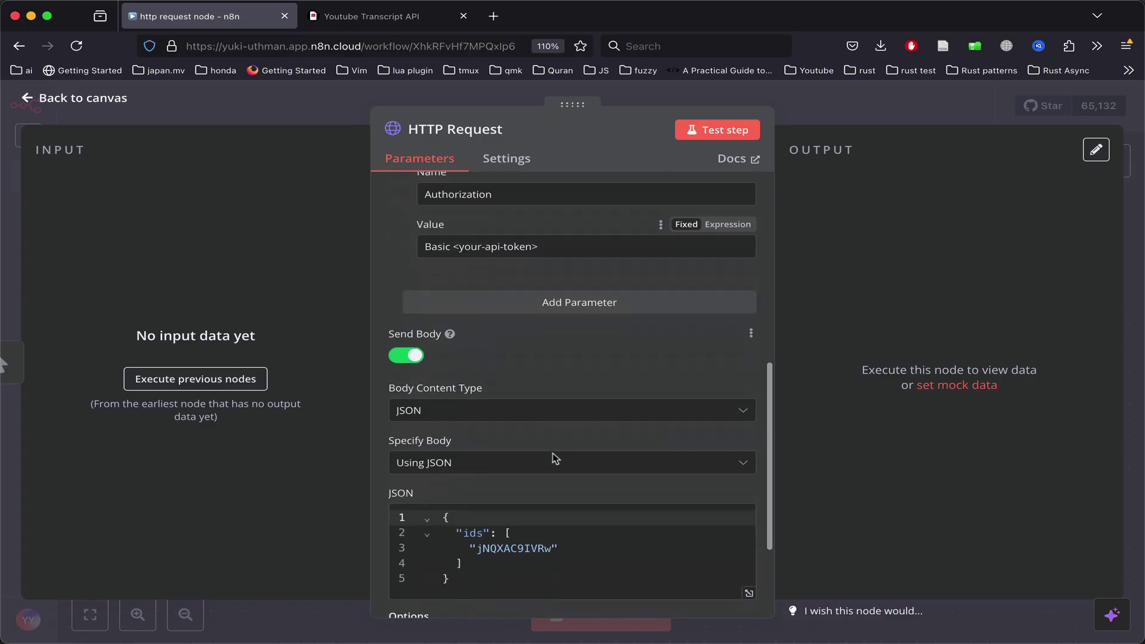
scroll(552, 456, down, 5)
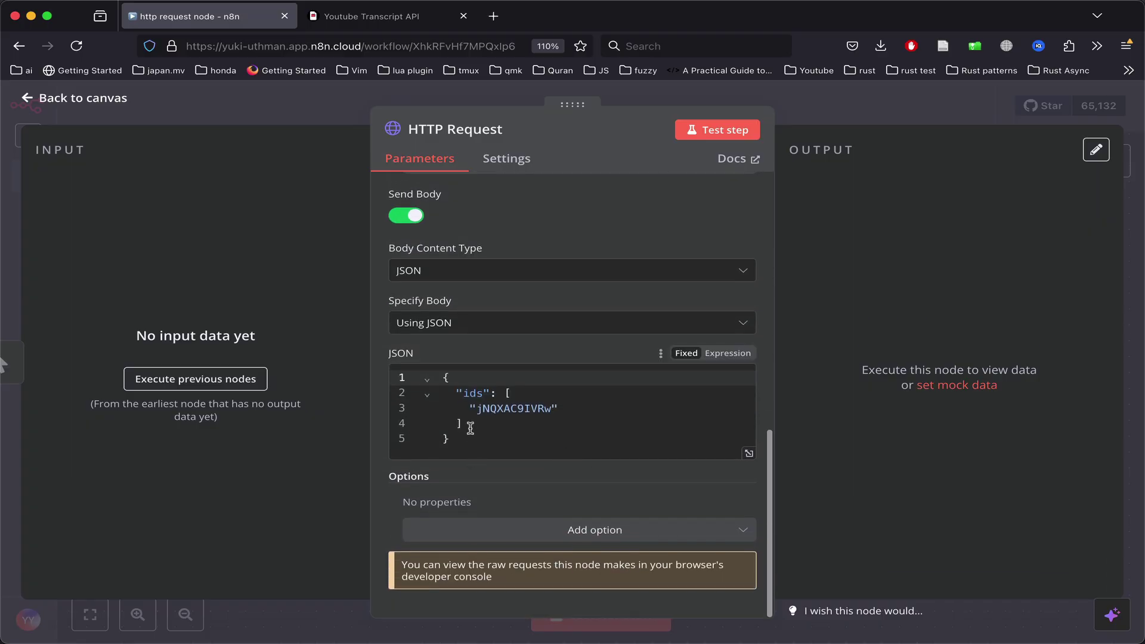
drag(478, 410, 574, 414)
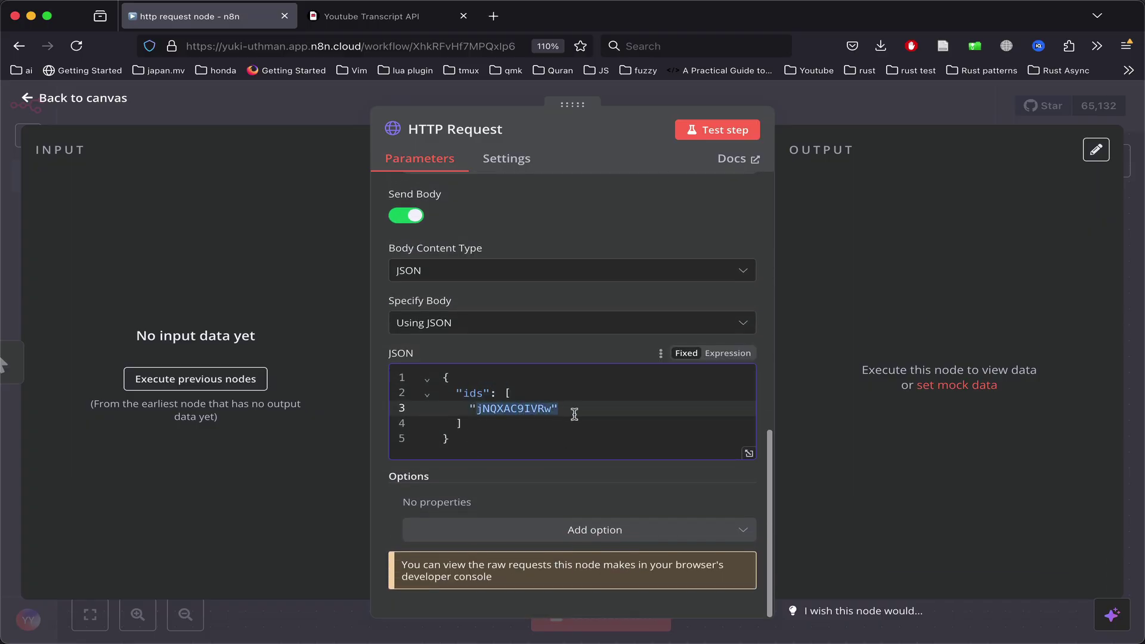
click(598, 357)
scroll(620, 346, up, 5)
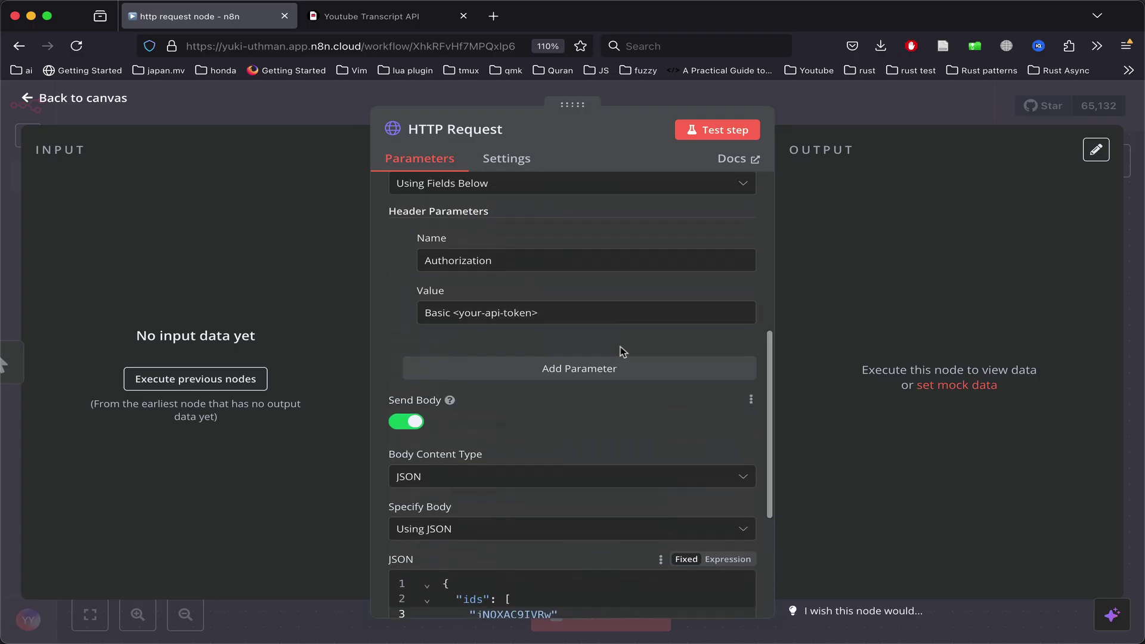
scroll(621, 347, up, 4)
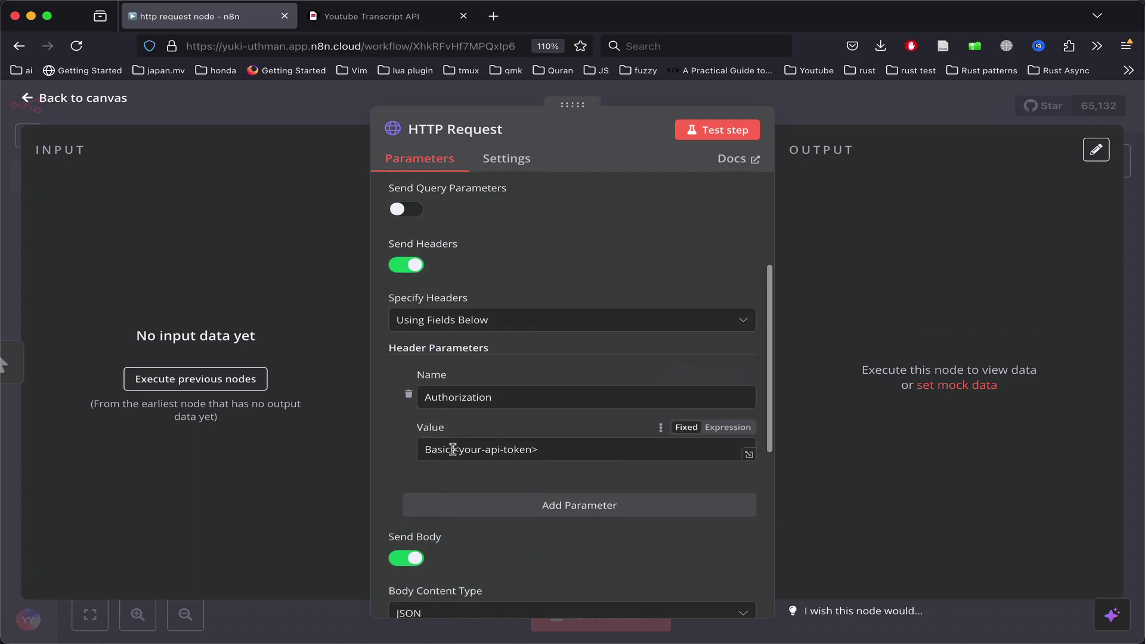
drag(454, 450, 566, 453)
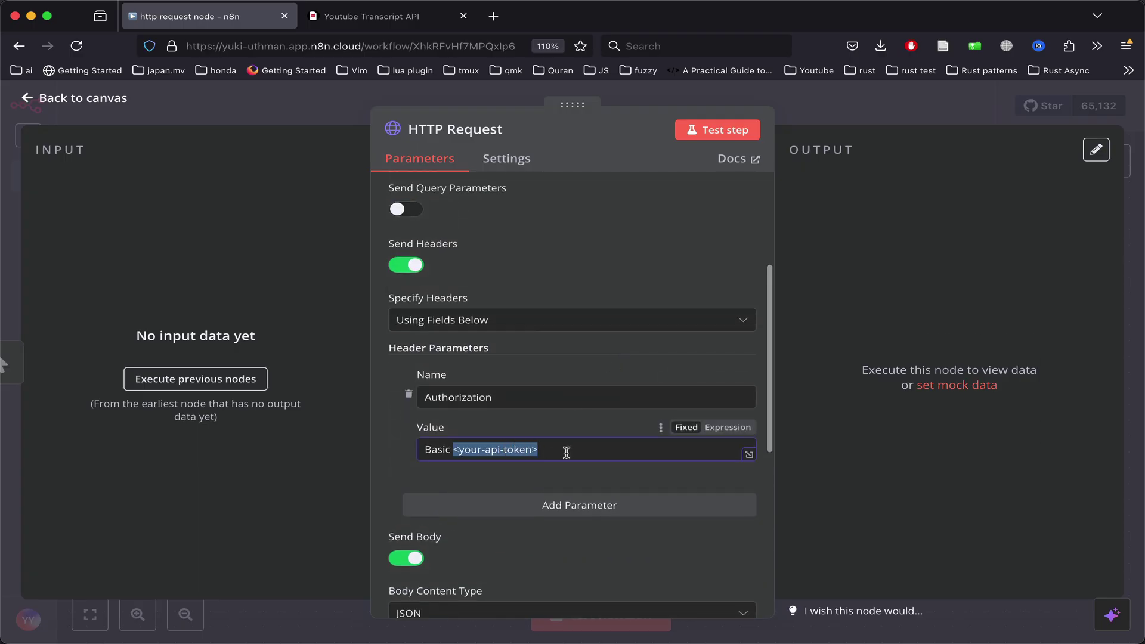
key(BackSpace)
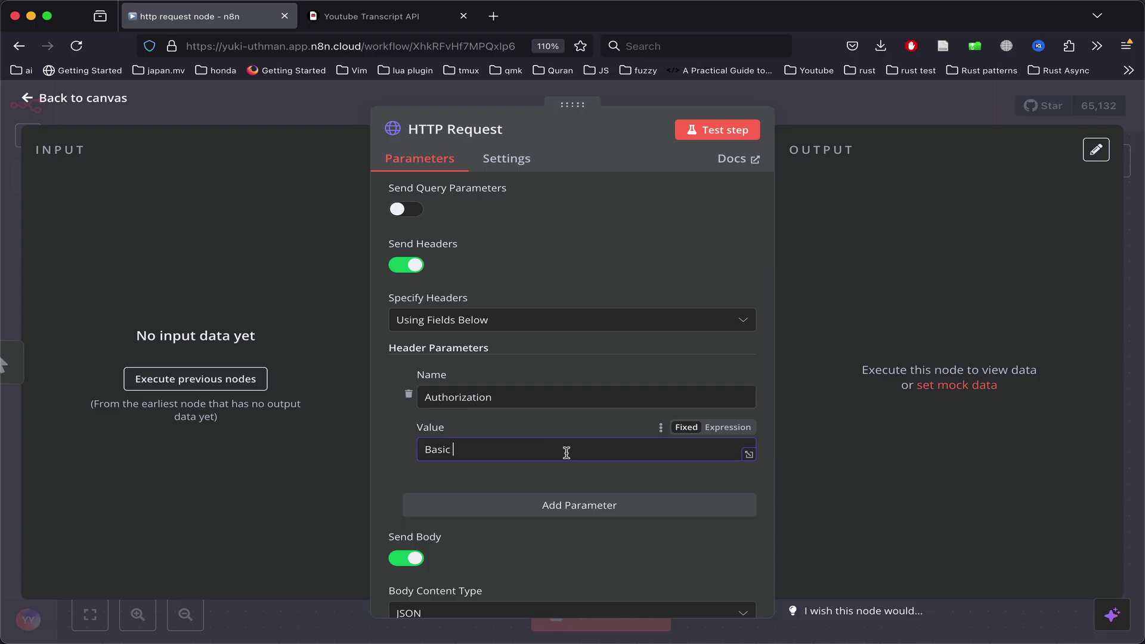
- Copy the API token from the YouTube Transcript API profile page
click(377, 17)
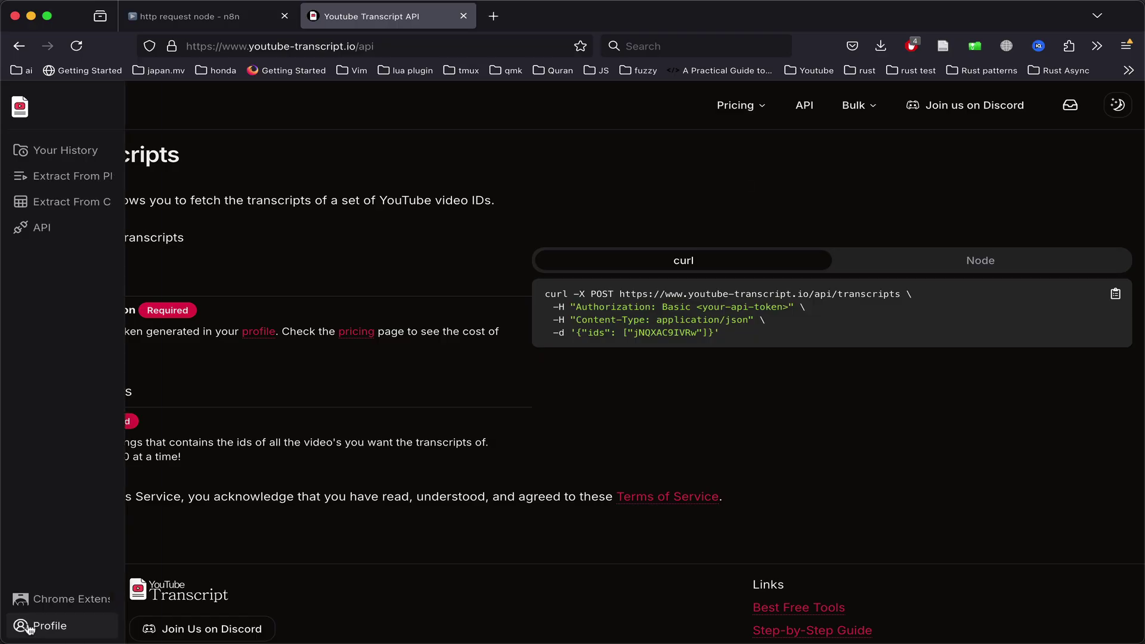
click(49, 627)
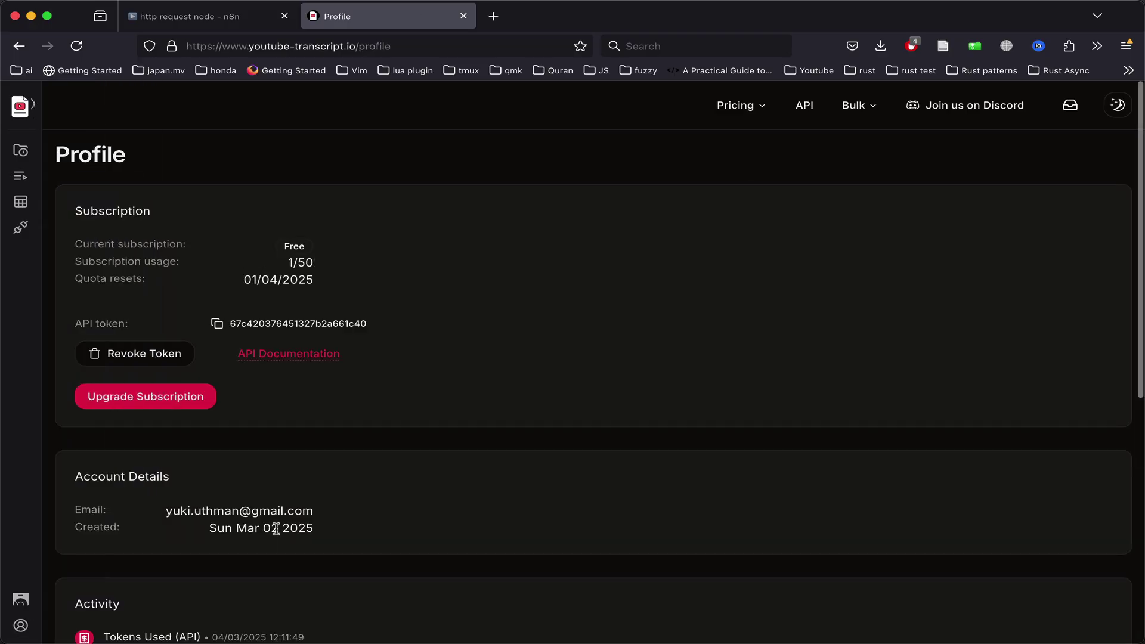
click(217, 323)
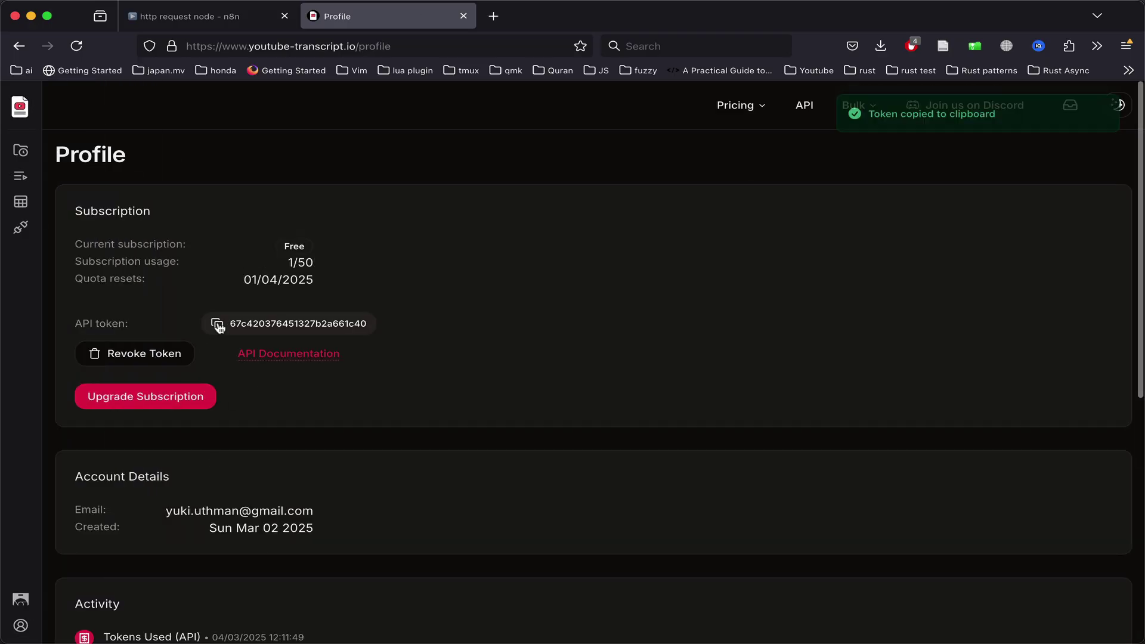
- Paste the token after 'Basic' in the Authorization header and test the node
click(188, 16)
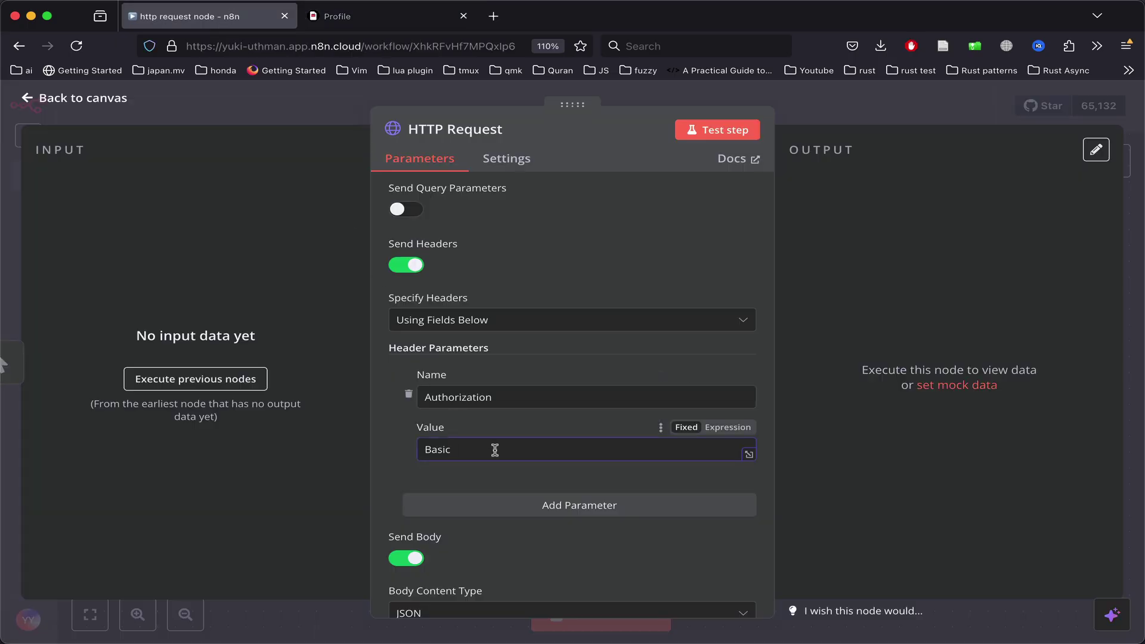
key(ctrl+v)
click(705, 243)
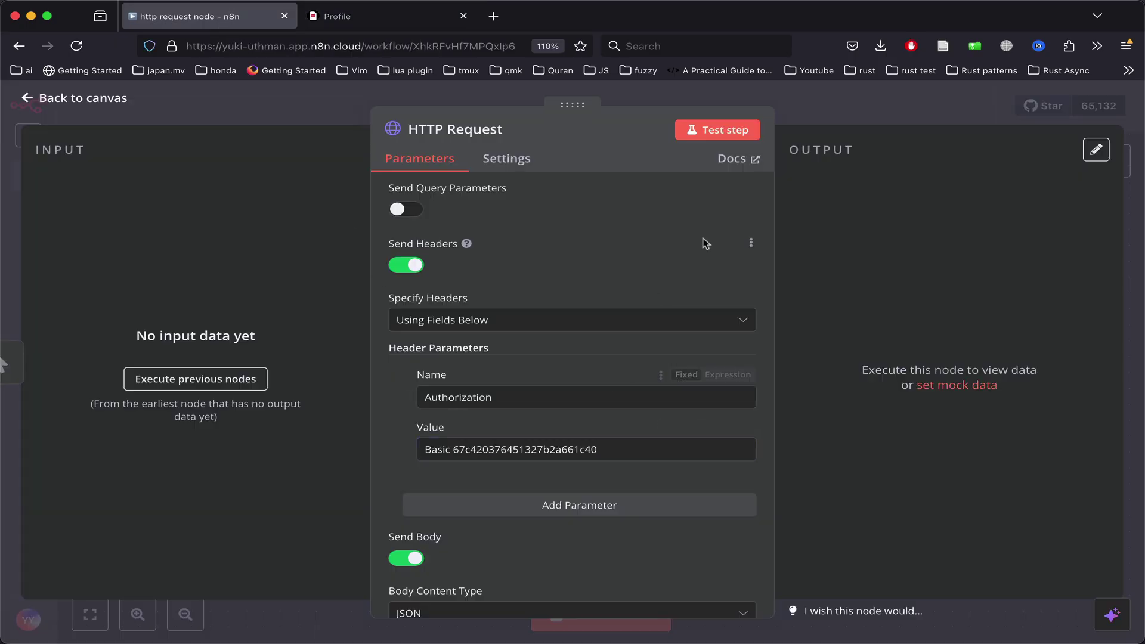
click(717, 132)
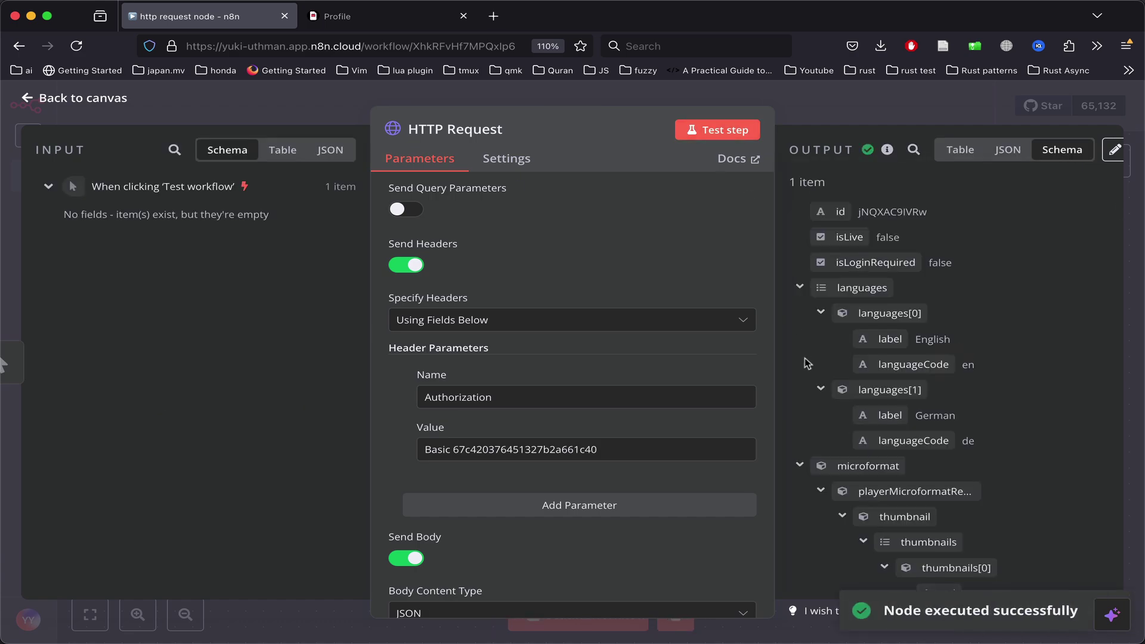
scroll(804, 358, down, 5)
scroll(805, 358, down, 5)
scroll(804, 358, down, 5)
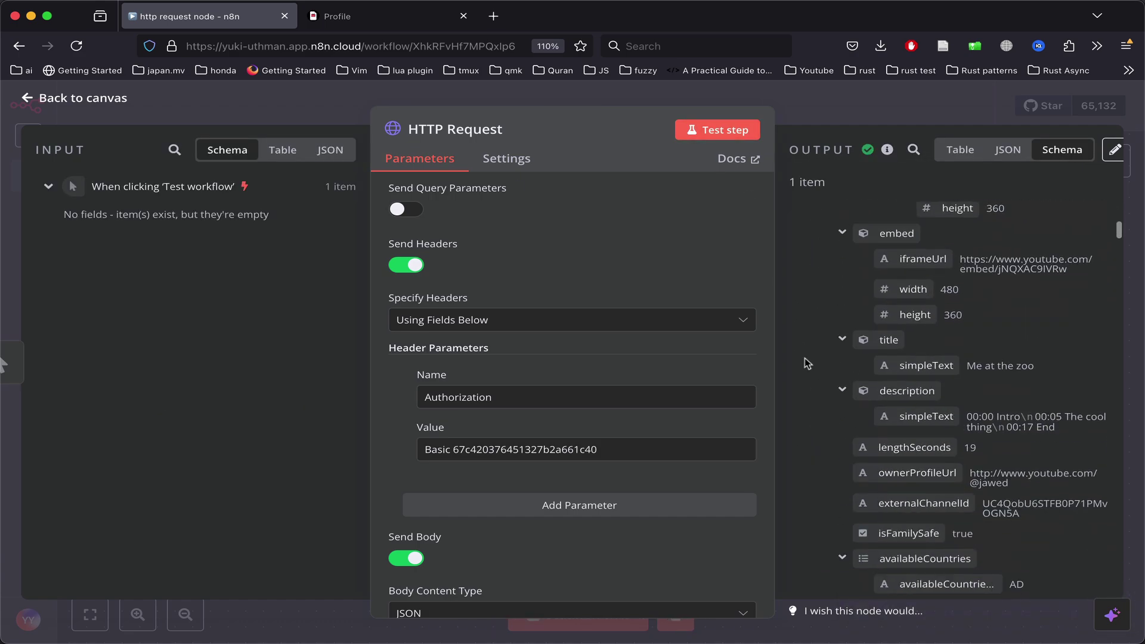
scroll(804, 358, down, 5)
scroll(805, 358, down, 5)
scroll(805, 358, down, 5)
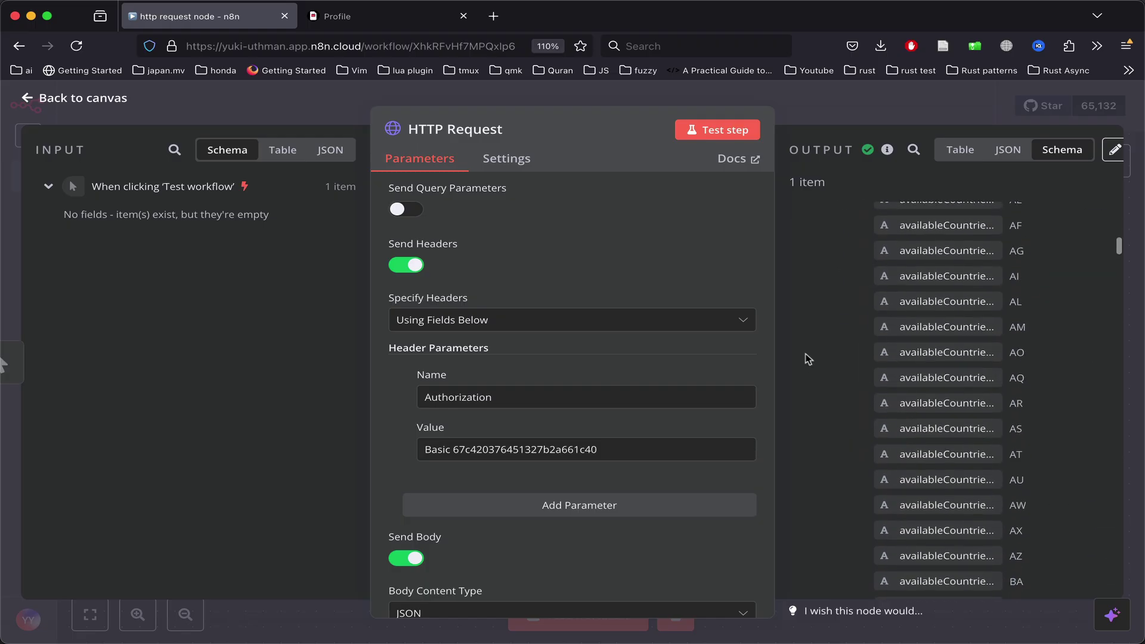
scroll(805, 358, up, 5)
- Collapse the availableCountries list to reach the English transcript entries under tracks
click(842, 319)
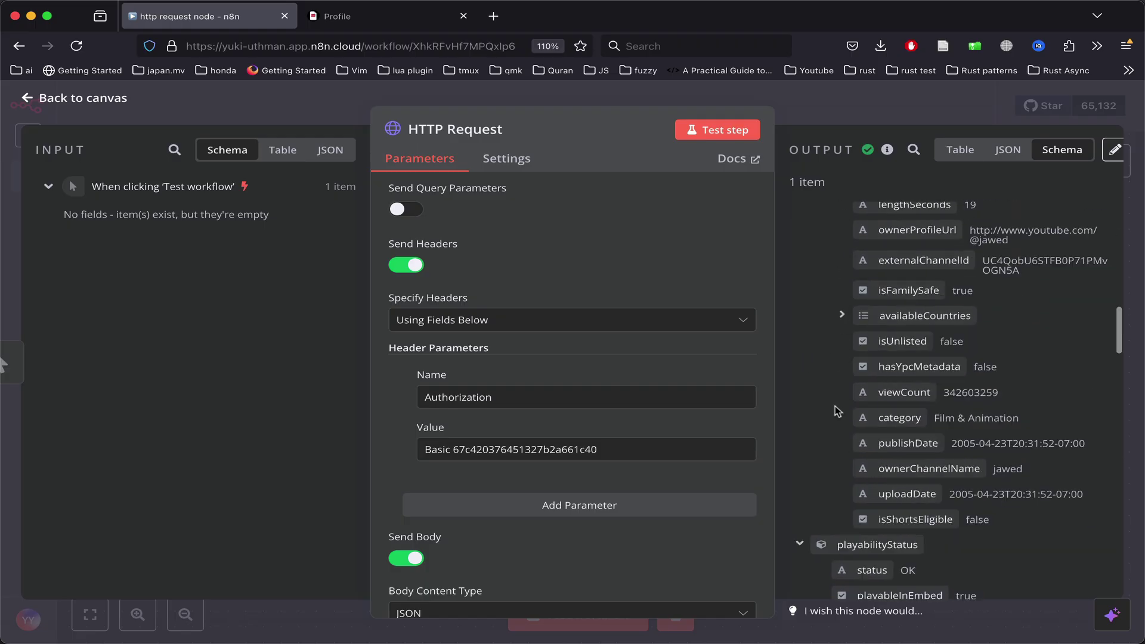
scroll(810, 461, down, 1)
scroll(810, 461, down, 5)
scroll(810, 461, down, 5)
scroll(810, 461, down, 3)
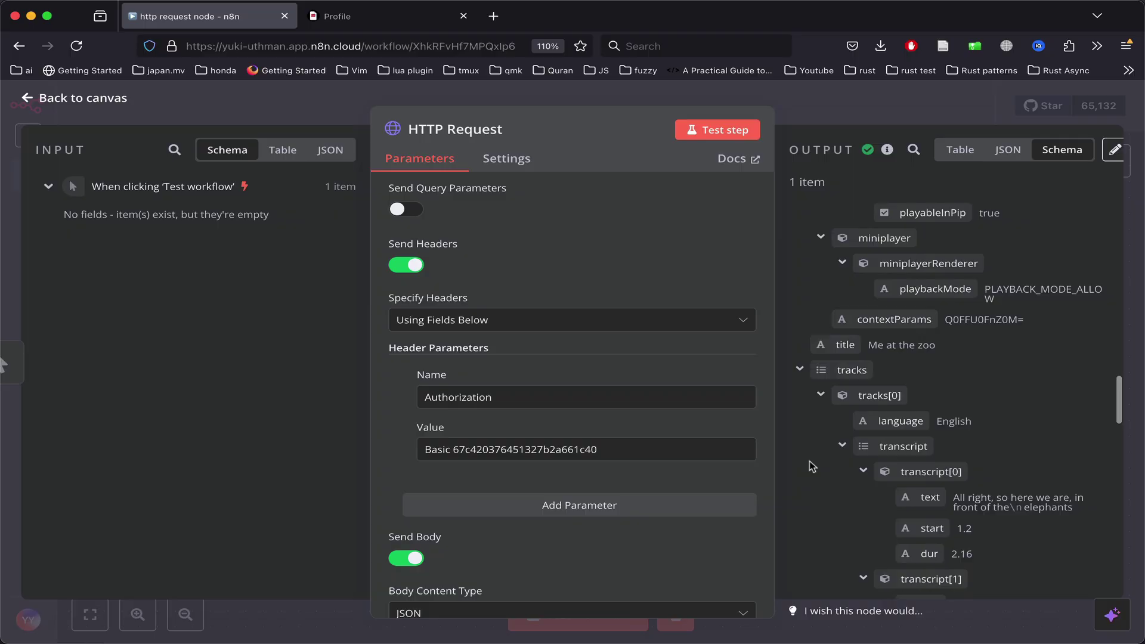
scroll(810, 460, down, 4)
scroll(810, 462, up, 1)
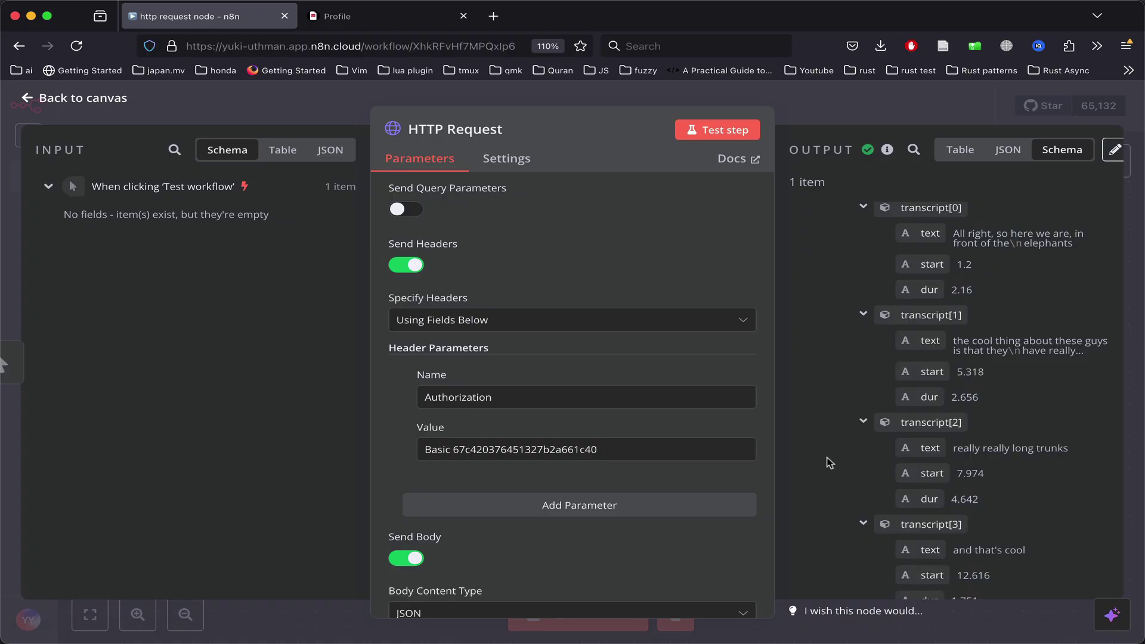
scroll(589, 497, down, 5)
scroll(589, 499, down, 3)
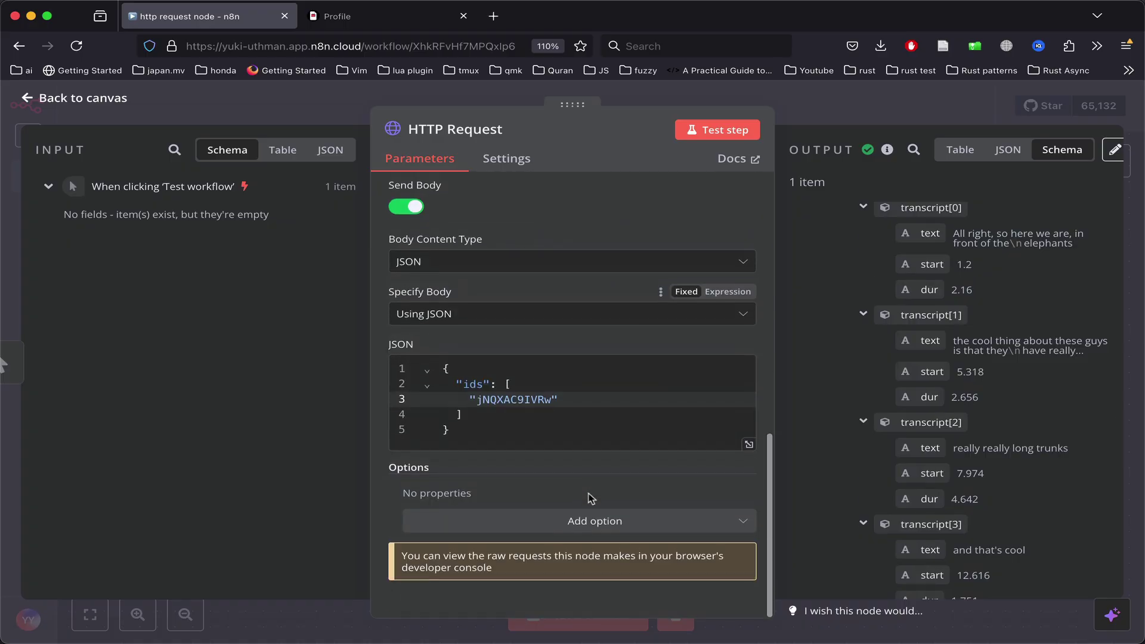
drag(476, 409, 564, 412)
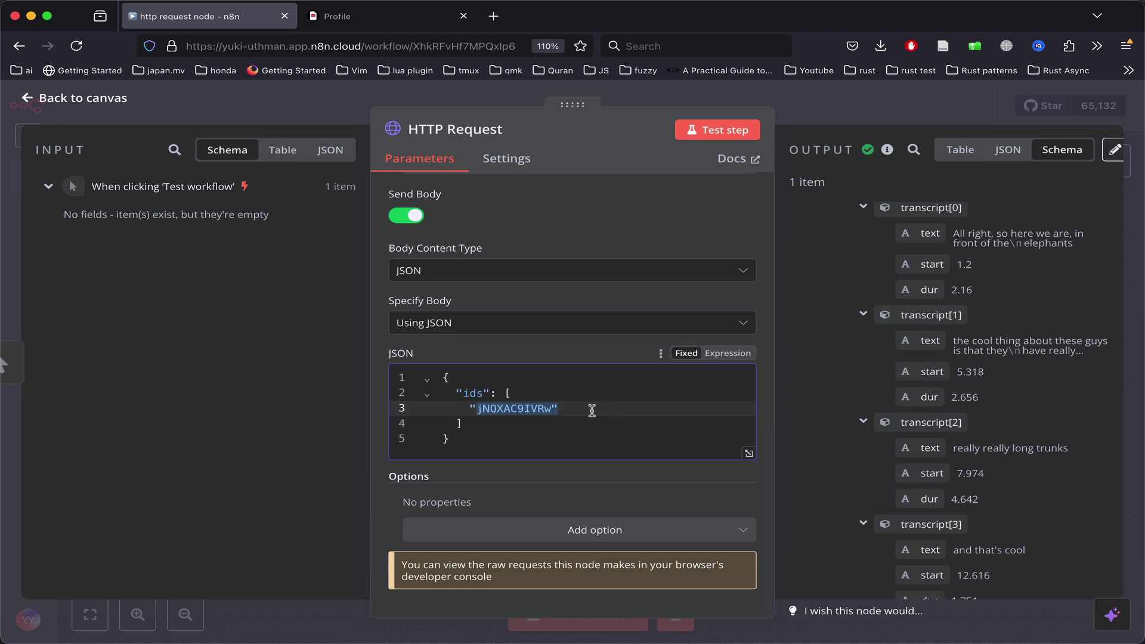
click(591, 408)
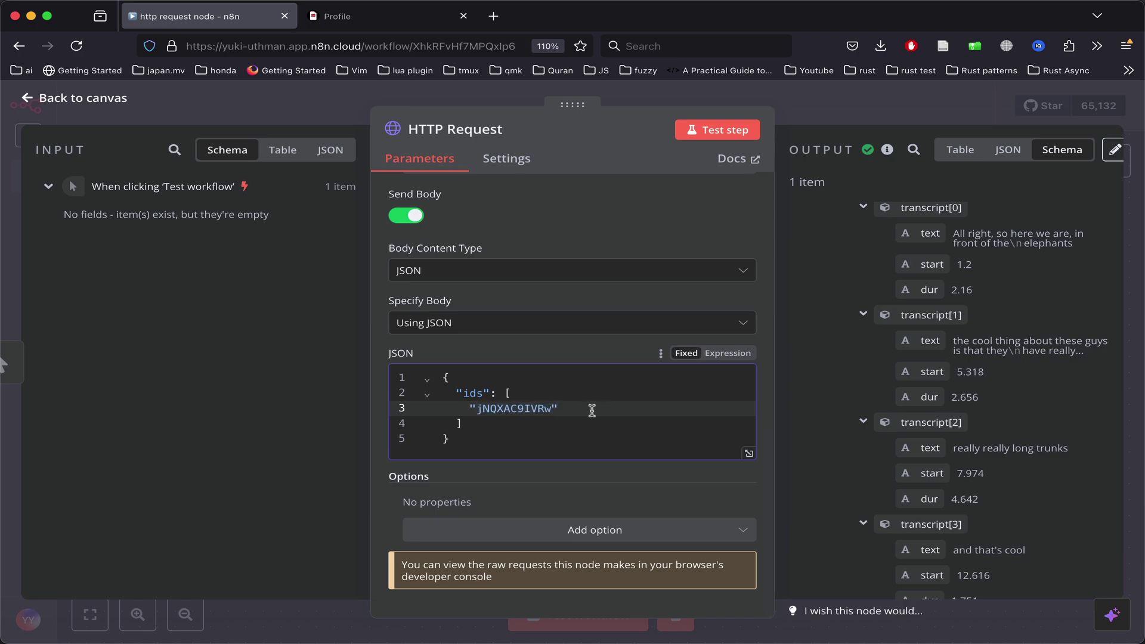